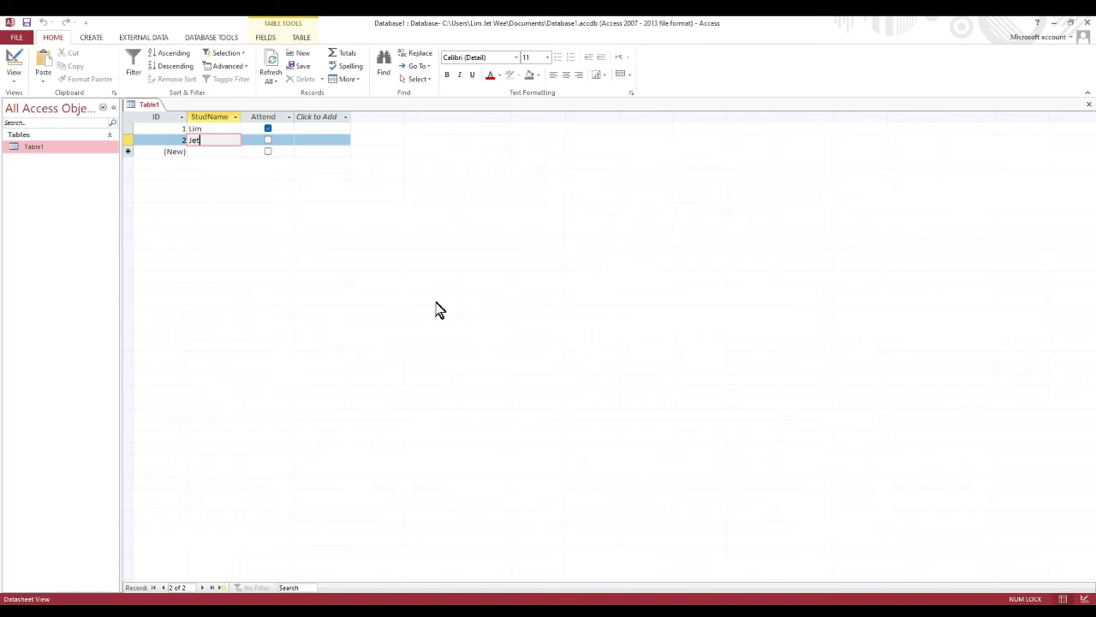
Step: Open Table1 in Design View, review the ID, StudName and Attend fields, and keep Attend as Yes/No
left_click(32, 147)
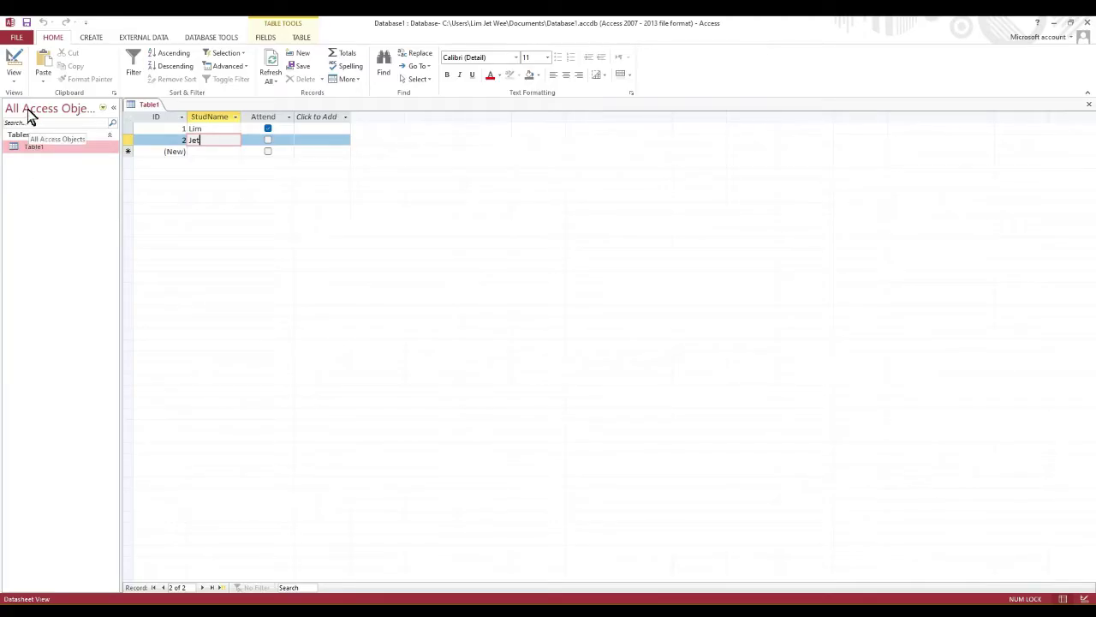
left_click(15, 58)
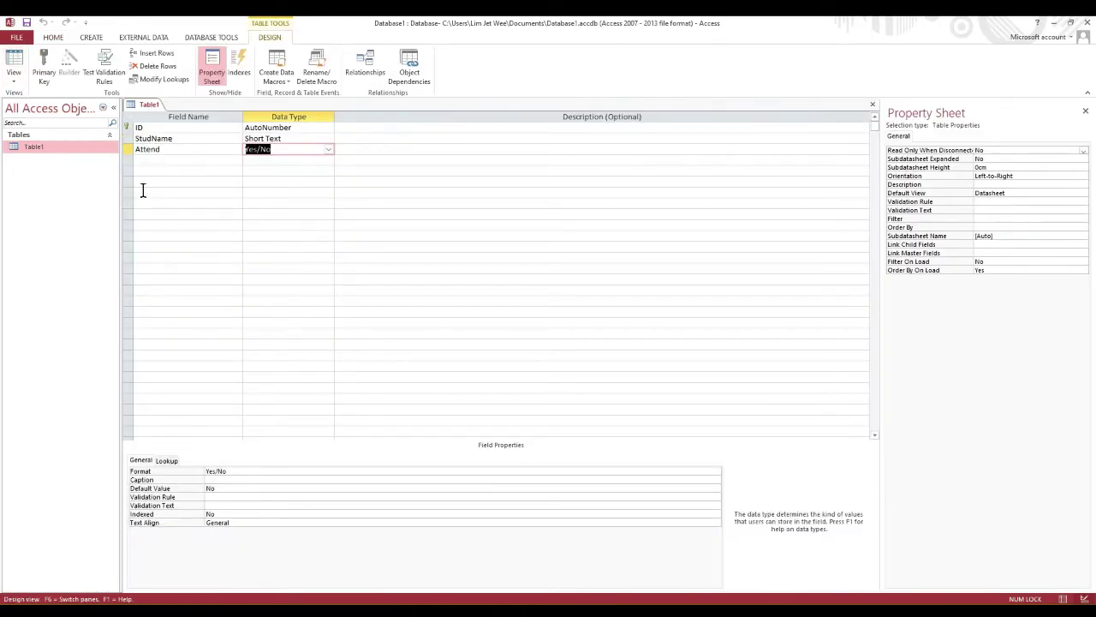
left_click(127, 128)
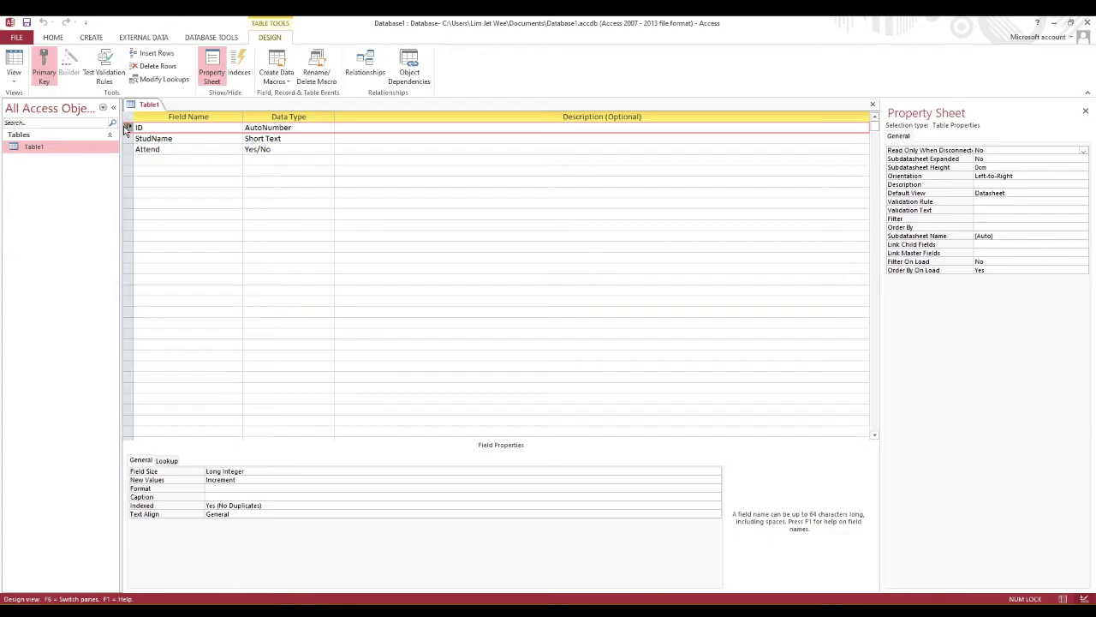
left_click(171, 140)
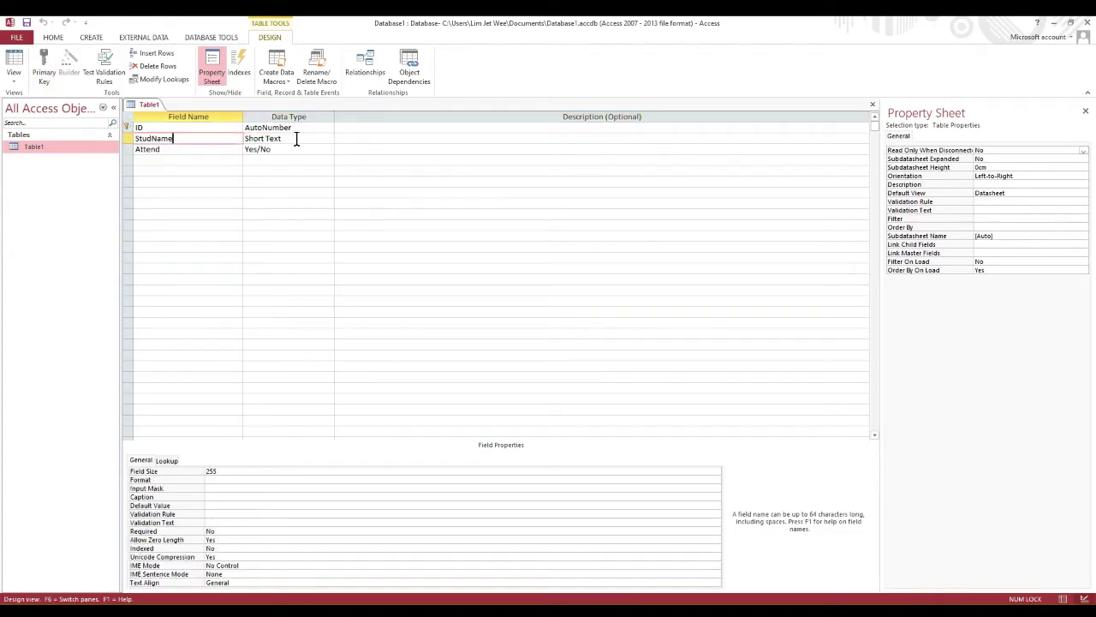
left_click(202, 151)
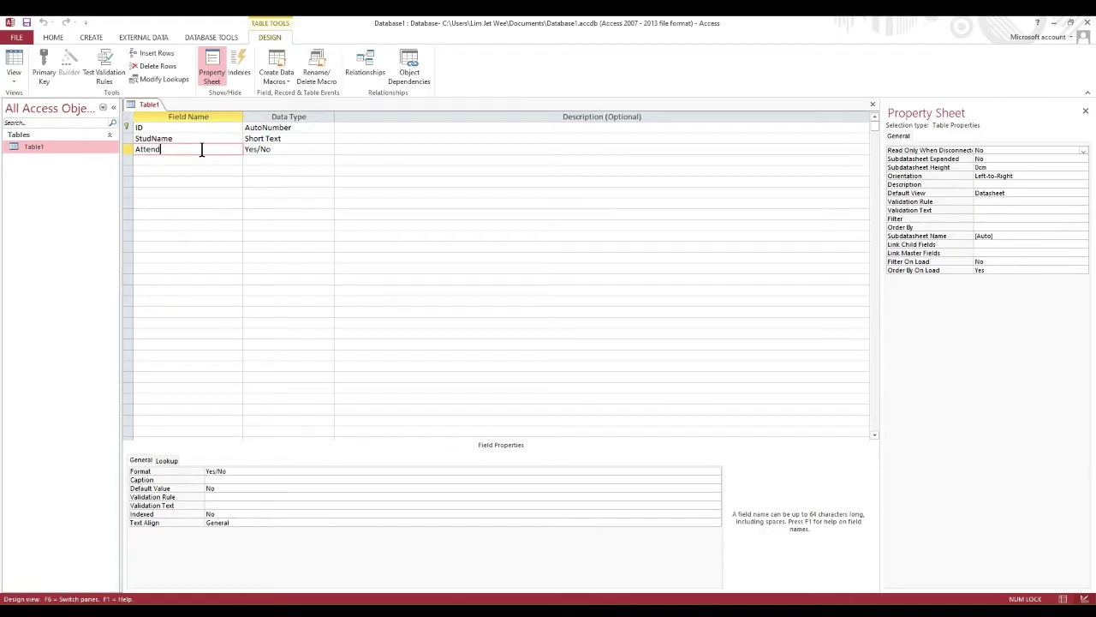
left_click(328, 149)
left_click(328, 149)
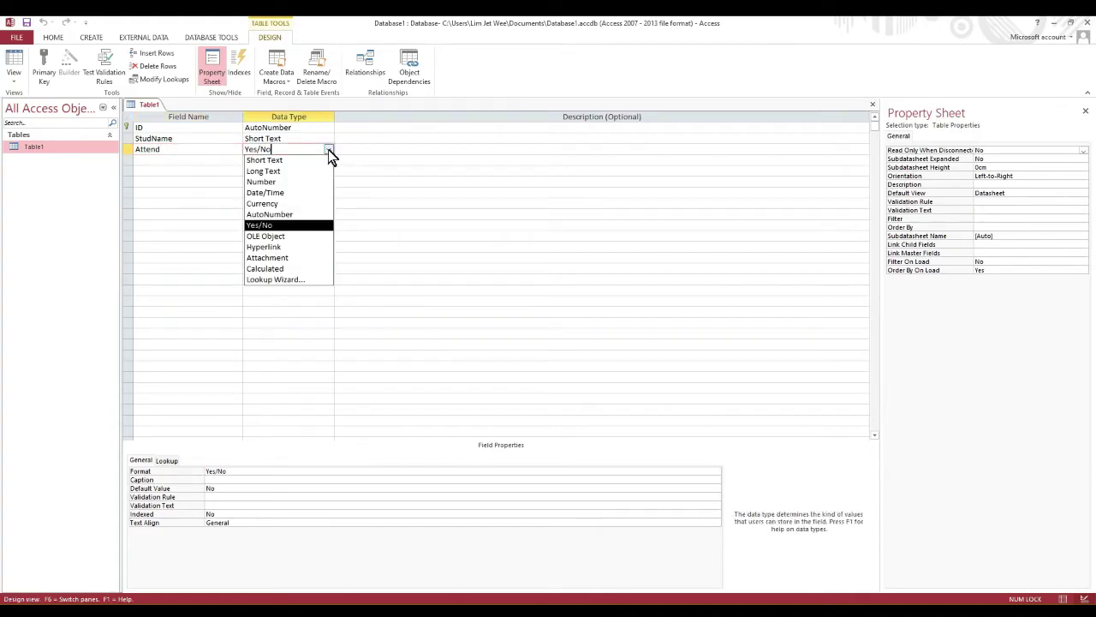
left_click(297, 226)
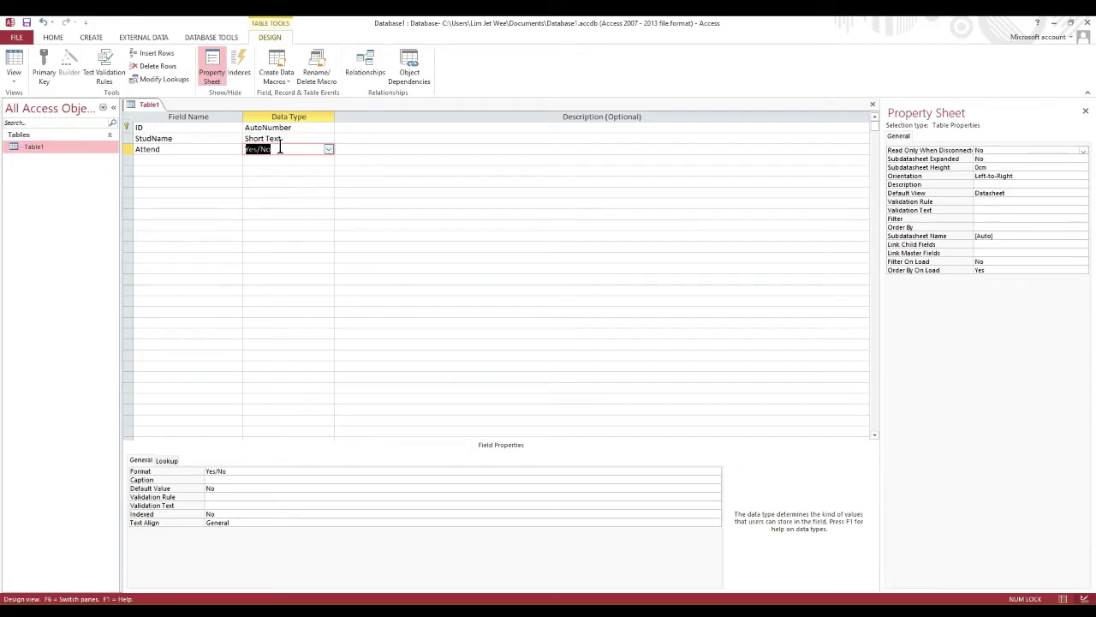
Step: Save Table1's design and switch back to its datasheet with the Lim and Jet records
left_click(14, 62)
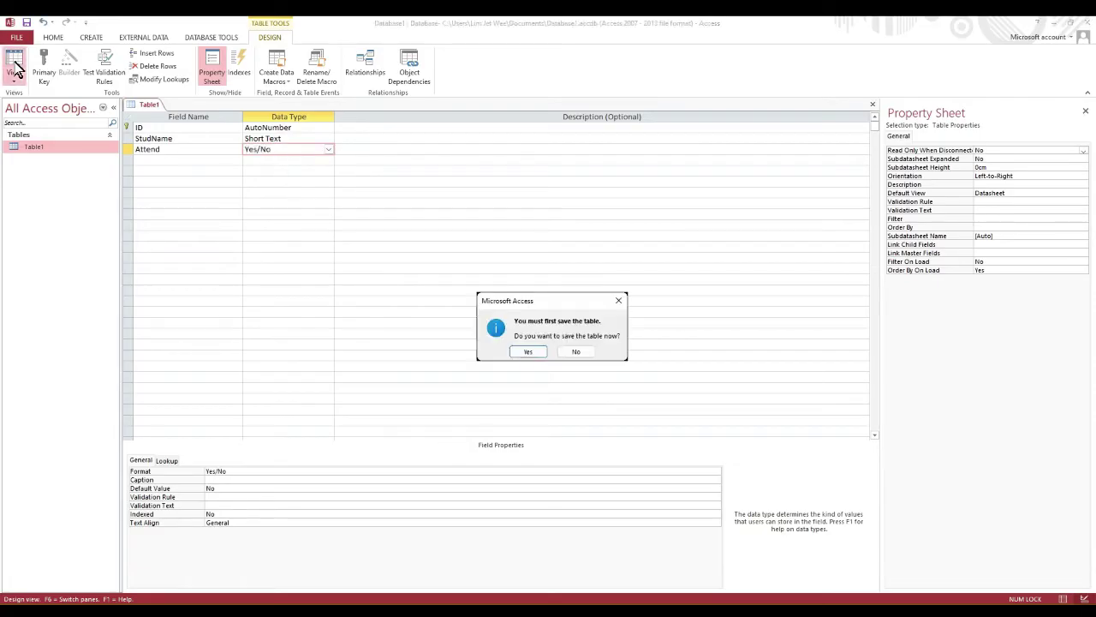
left_click(516, 353)
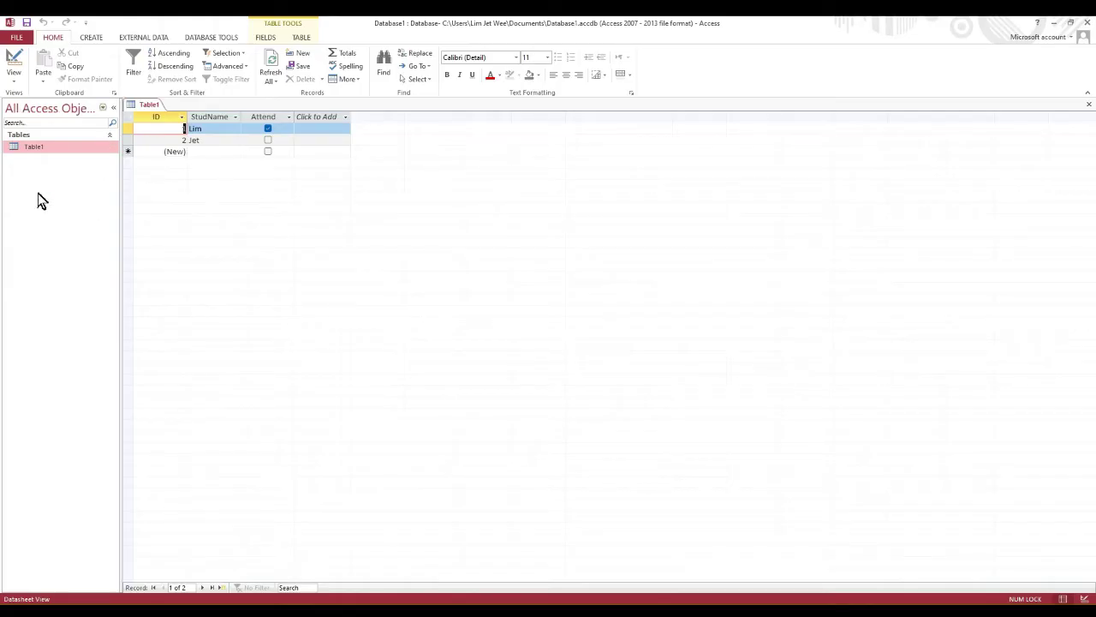
left_click(91, 38)
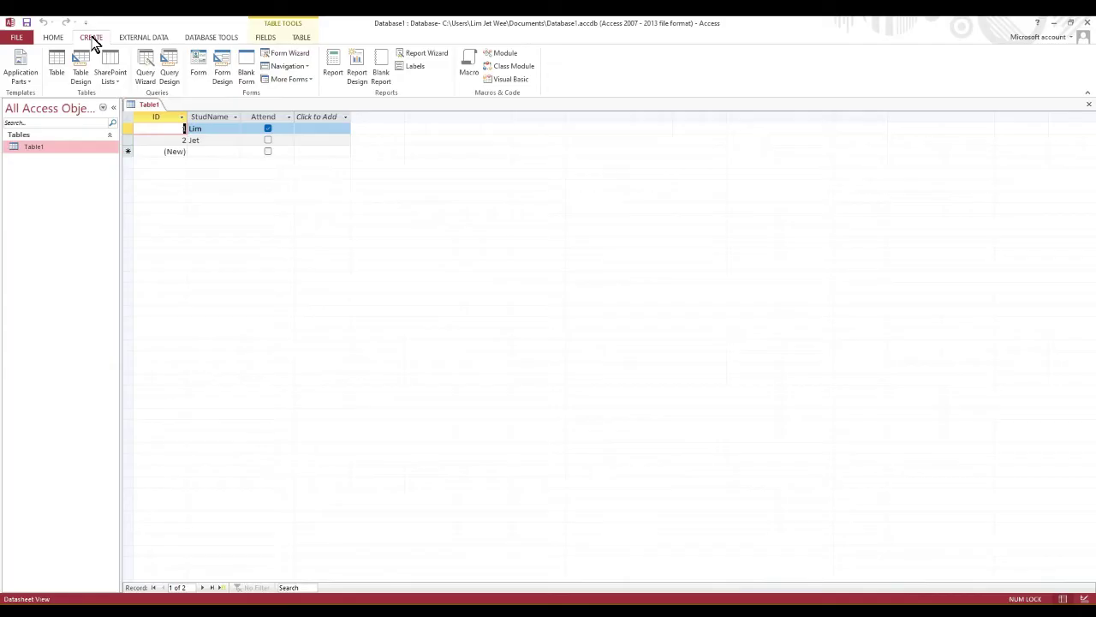
Step: Run the Form Wizard with all of Table1's fields added
left_click(277, 56)
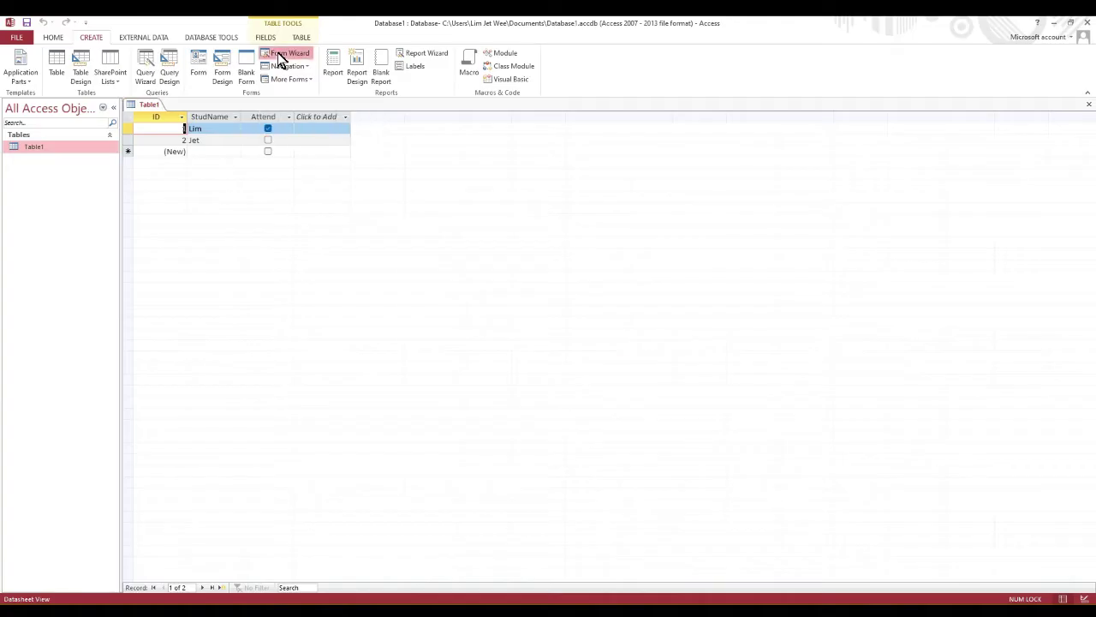
left_click_drag(501, 150, 473, 120)
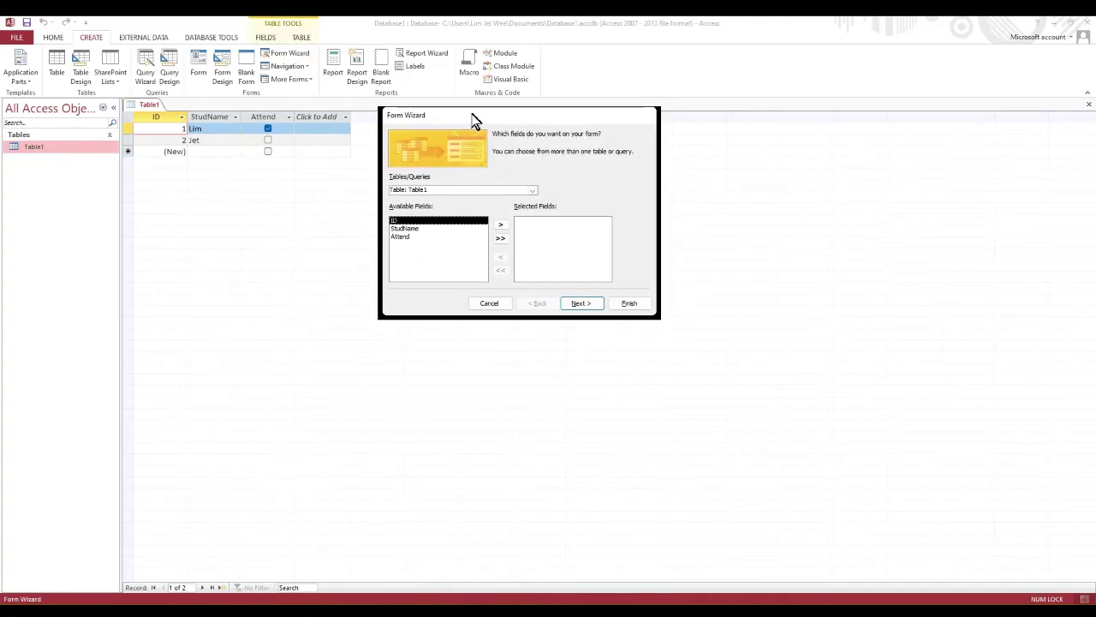
left_click(500, 238)
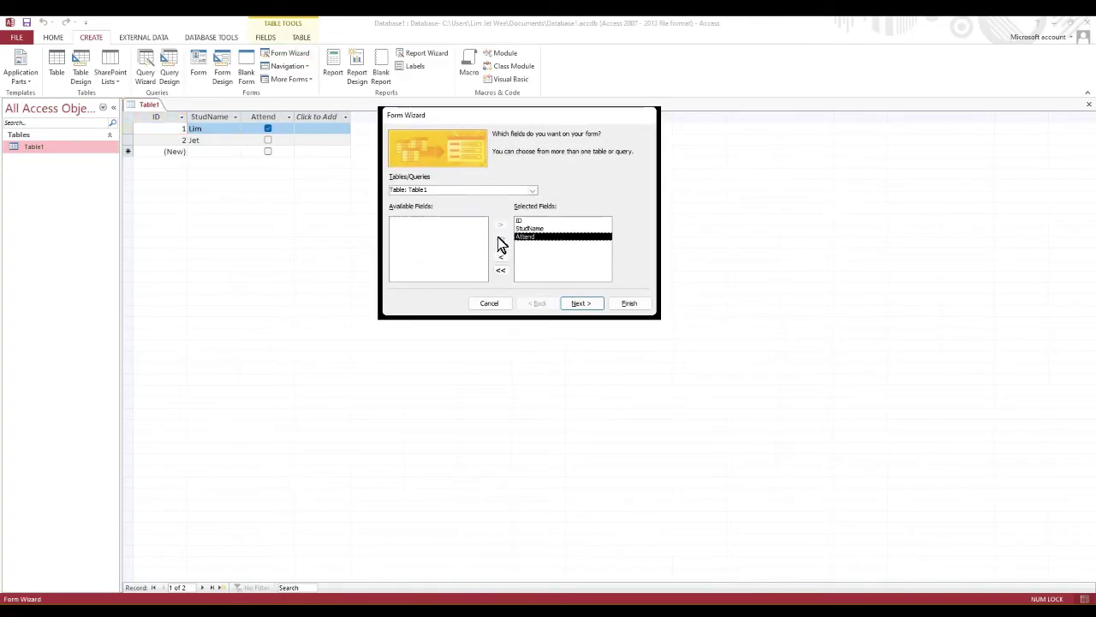
left_click(575, 305)
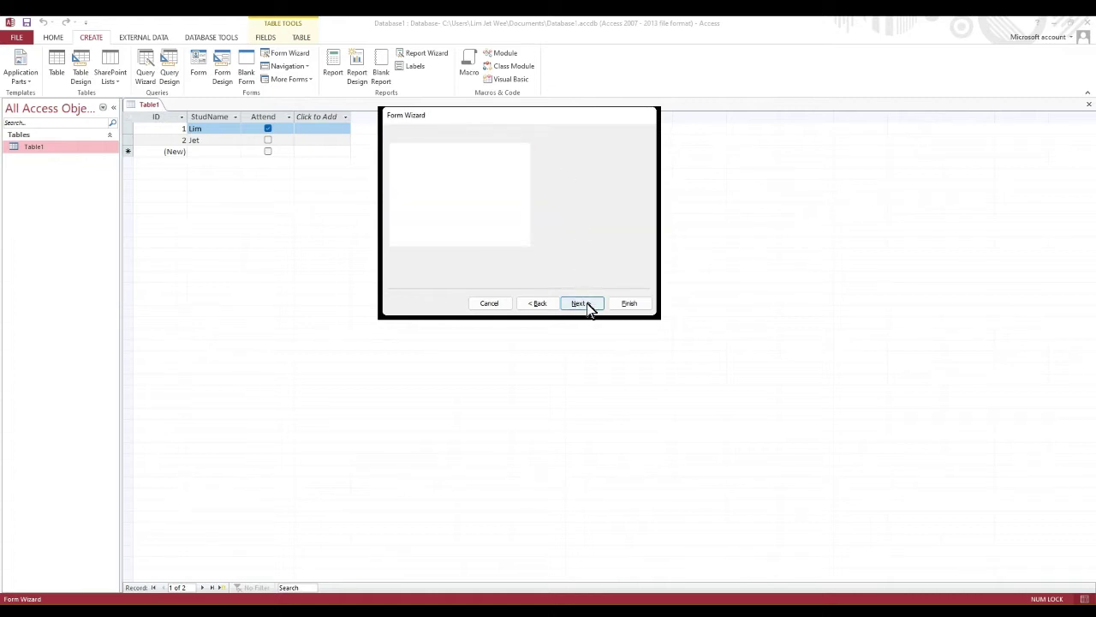
left_click(587, 305)
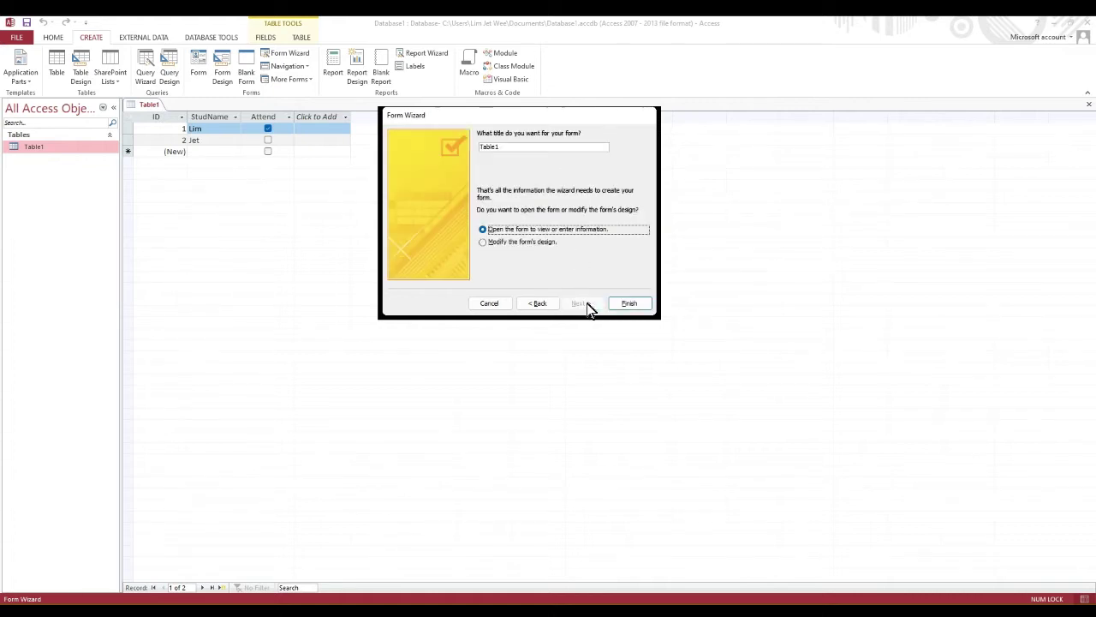
Step: Title the form Table1Frm and choose to modify the form's design
double_click(514, 148)
left_click(517, 145)
type("Frm")
left_click(485, 242)
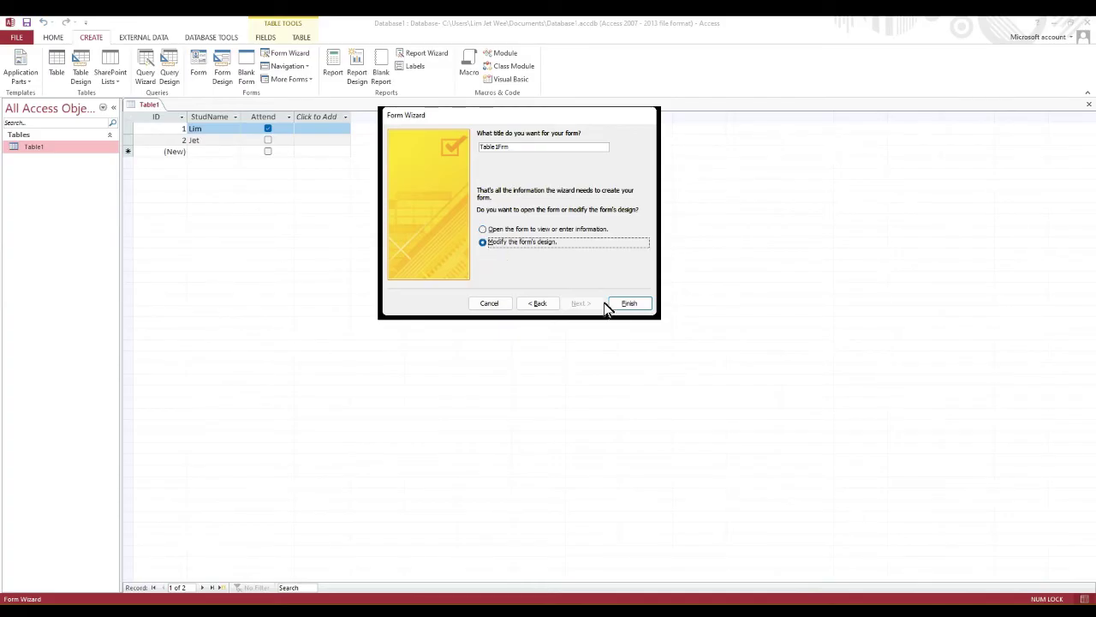
Step: Finish the wizard and drag the Form Footer bar down to enlarge the Detail section
left_click(627, 304)
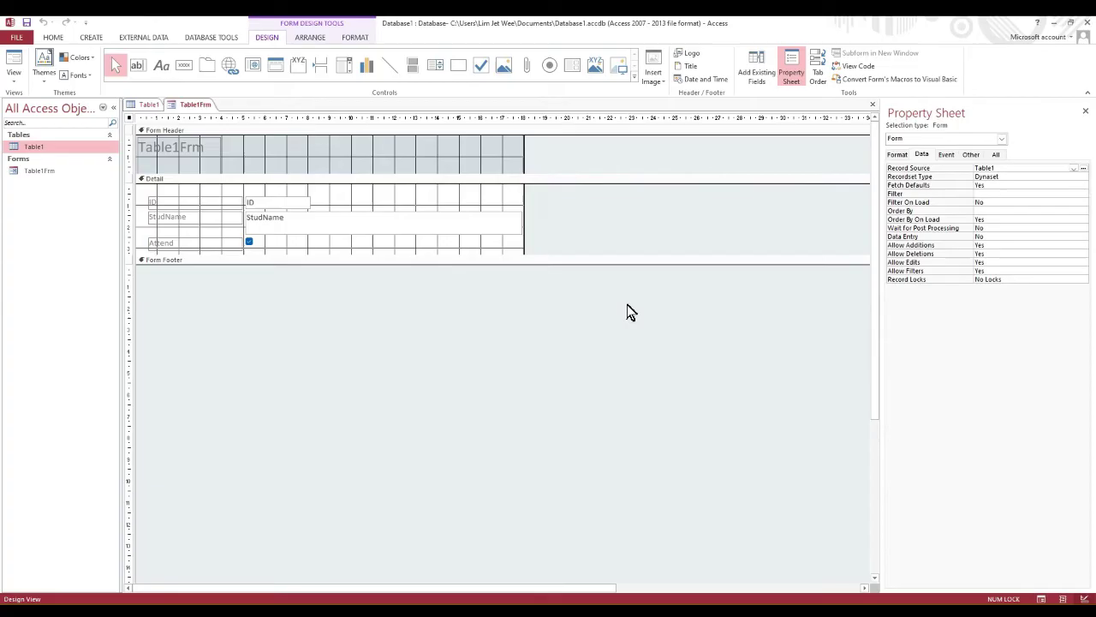
left_click_drag(494, 254, 499, 338)
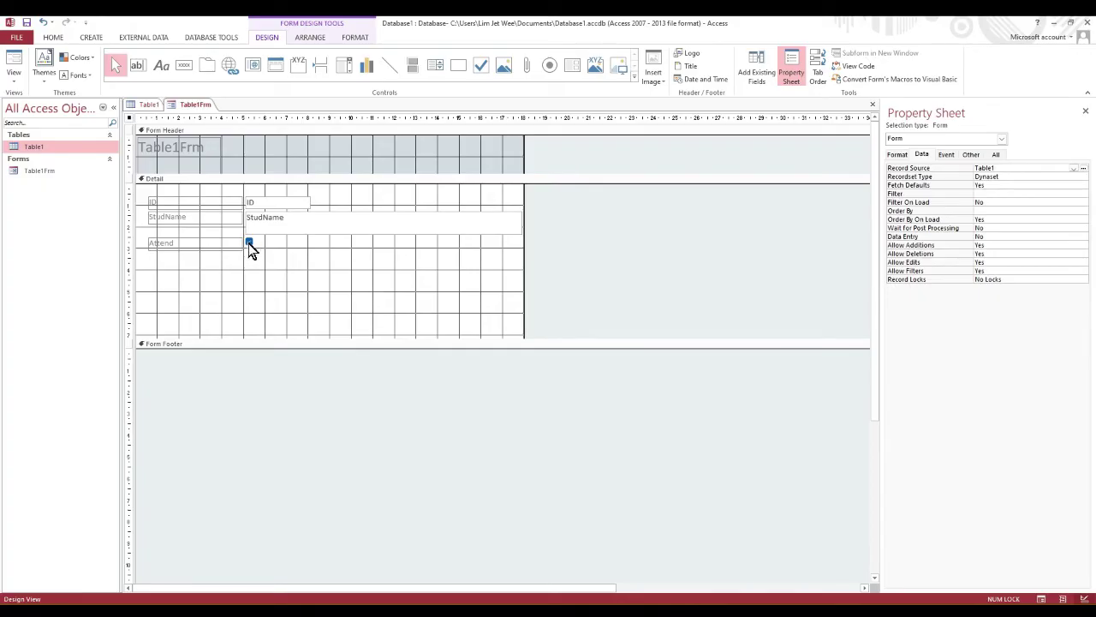
Step: Add option group Frame7 below the Attend field and set its Control Source to Attend
left_click(298, 67)
left_click(319, 261)
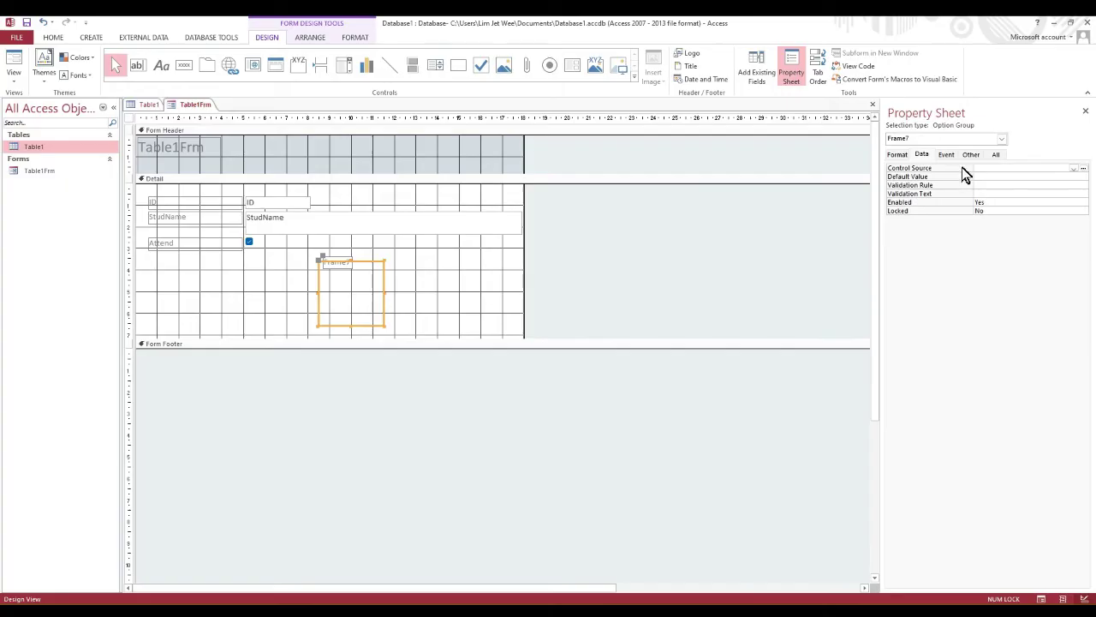
left_click(1074, 167)
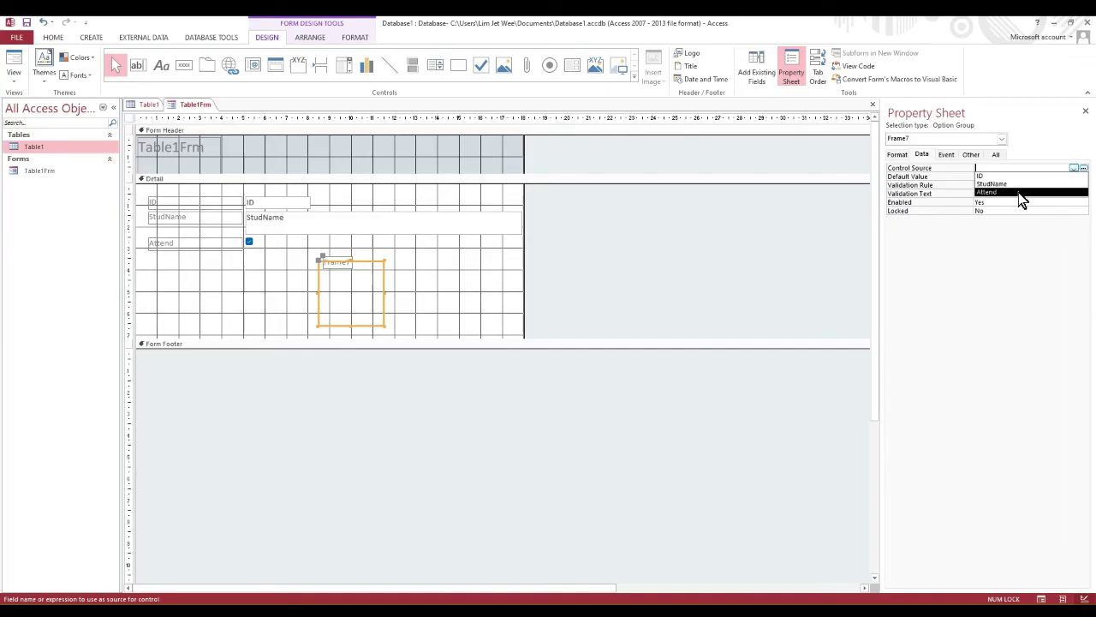
left_click(1018, 192)
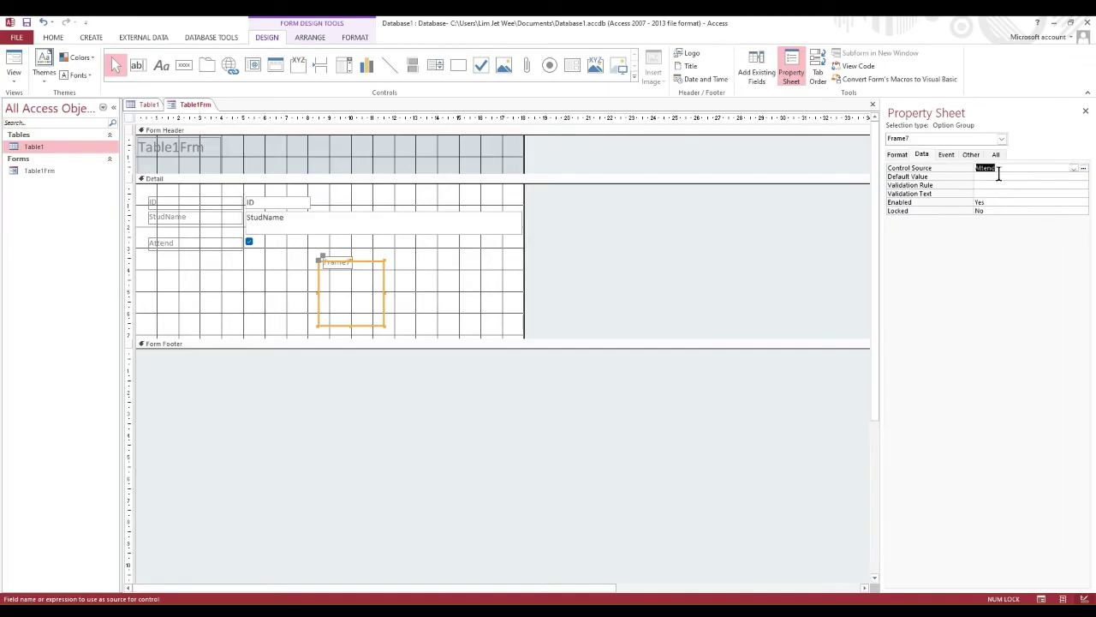
left_click(898, 156)
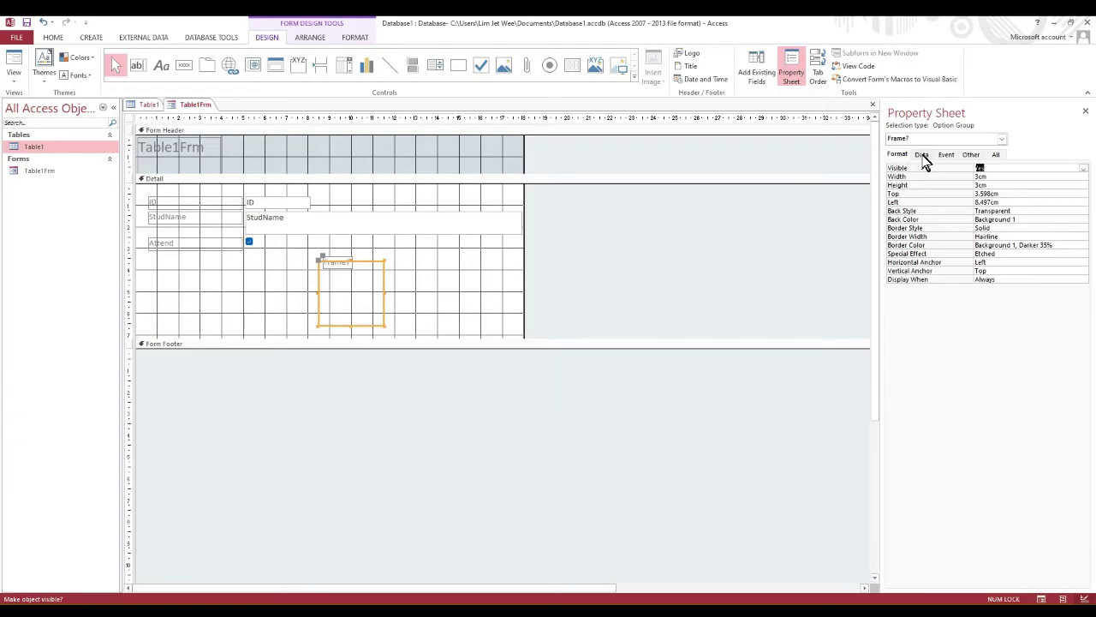
left_click(921, 155)
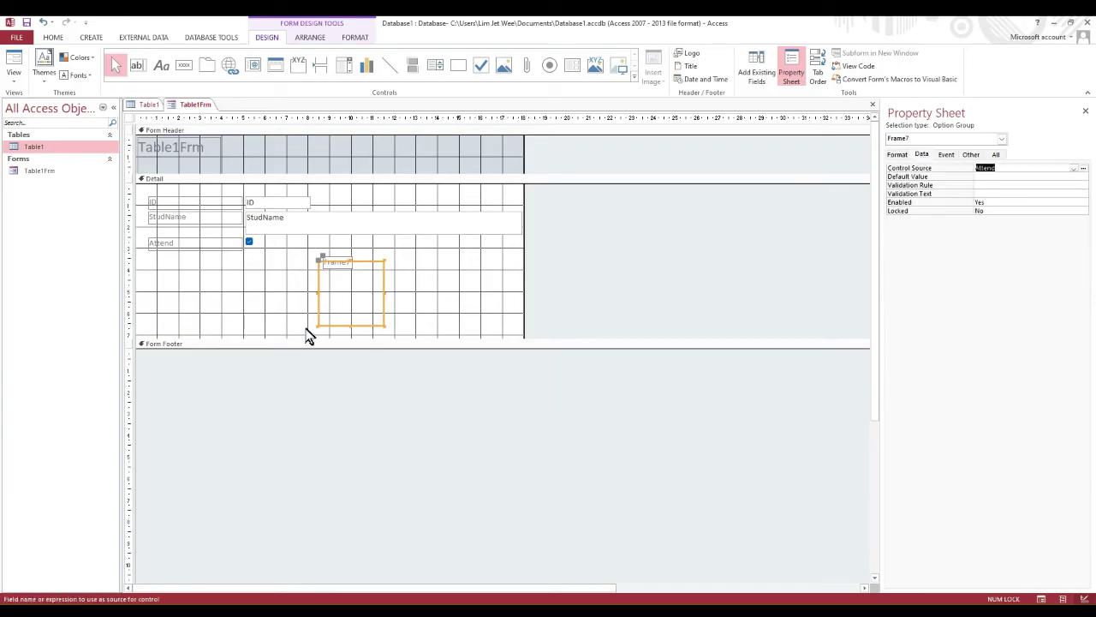
left_click(337, 264)
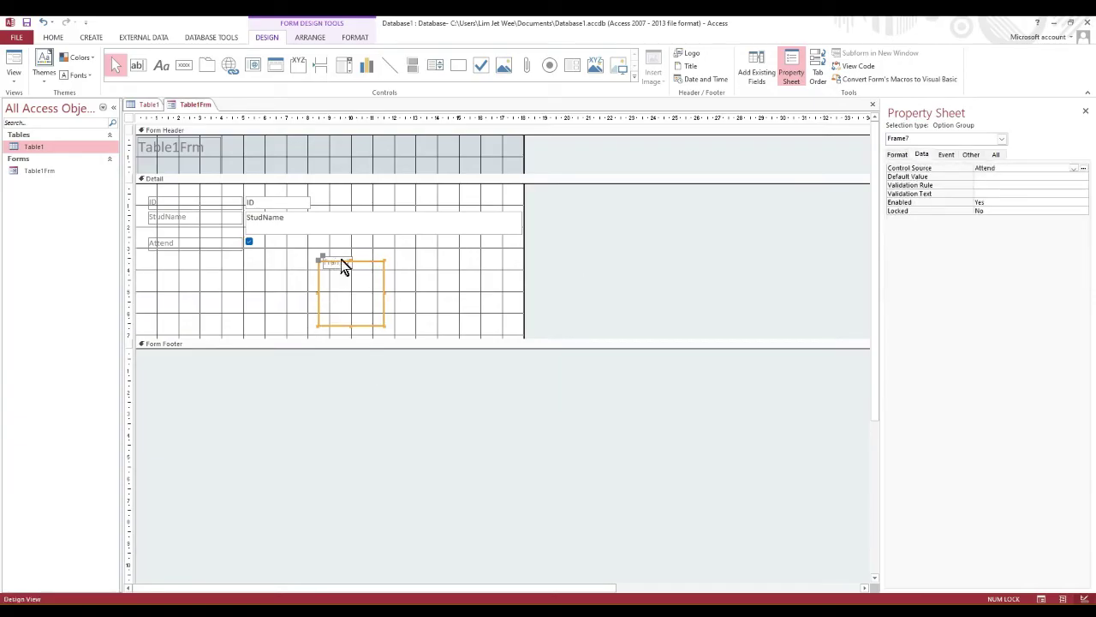
left_click(338, 262)
Step: Widen the Frame7 option group and move it up just below the Attend checkbox
double_click(339, 261)
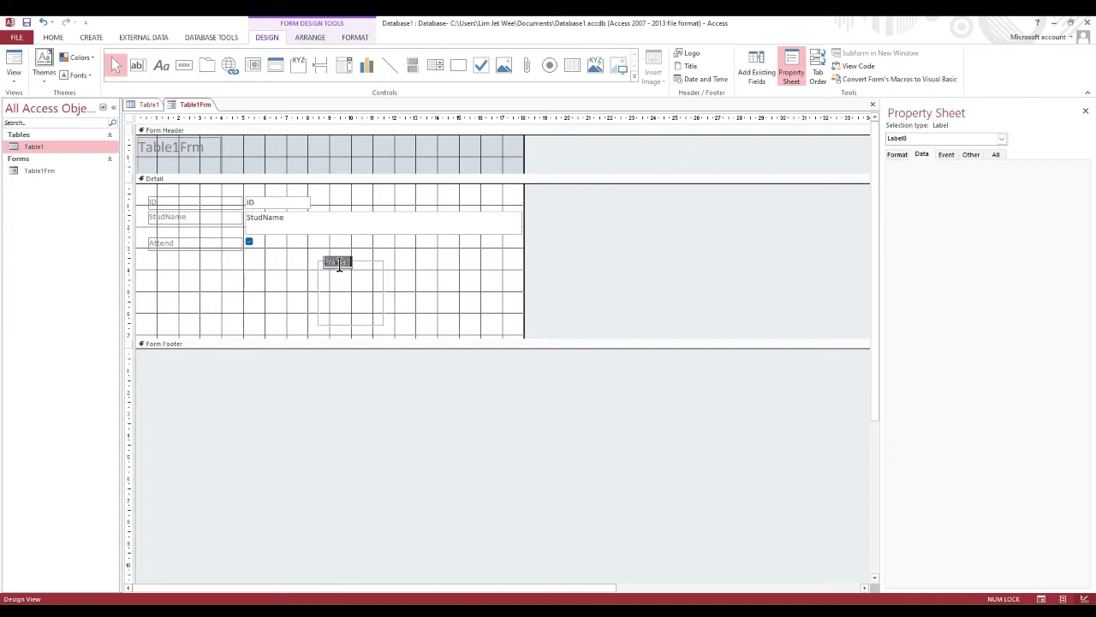
left_click(379, 289)
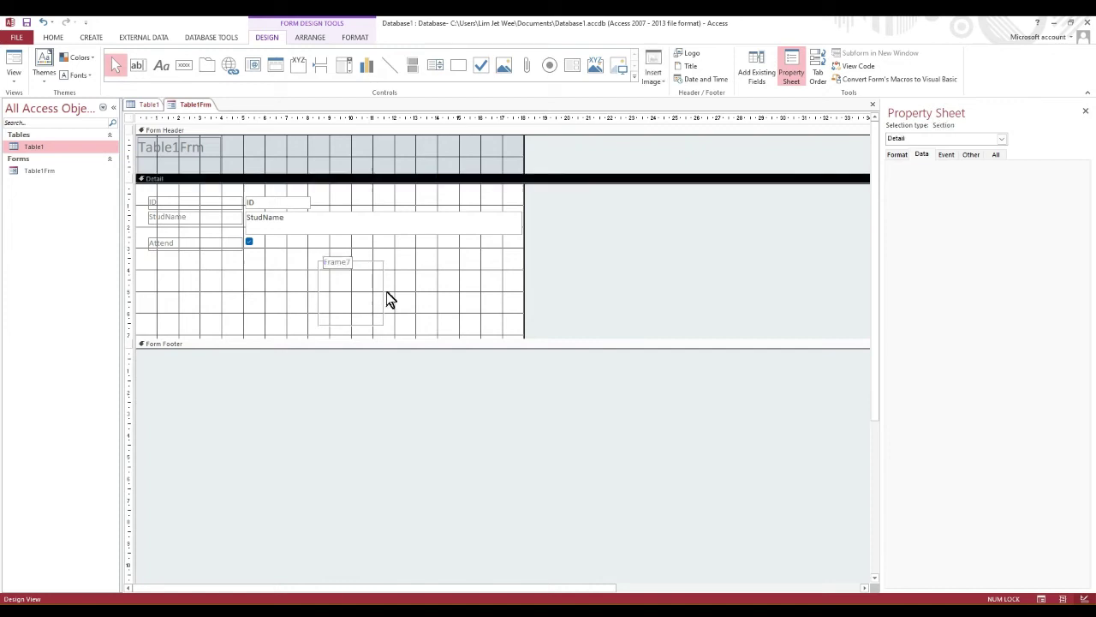
left_click(385, 294)
left_click_drag(386, 301, 440, 297)
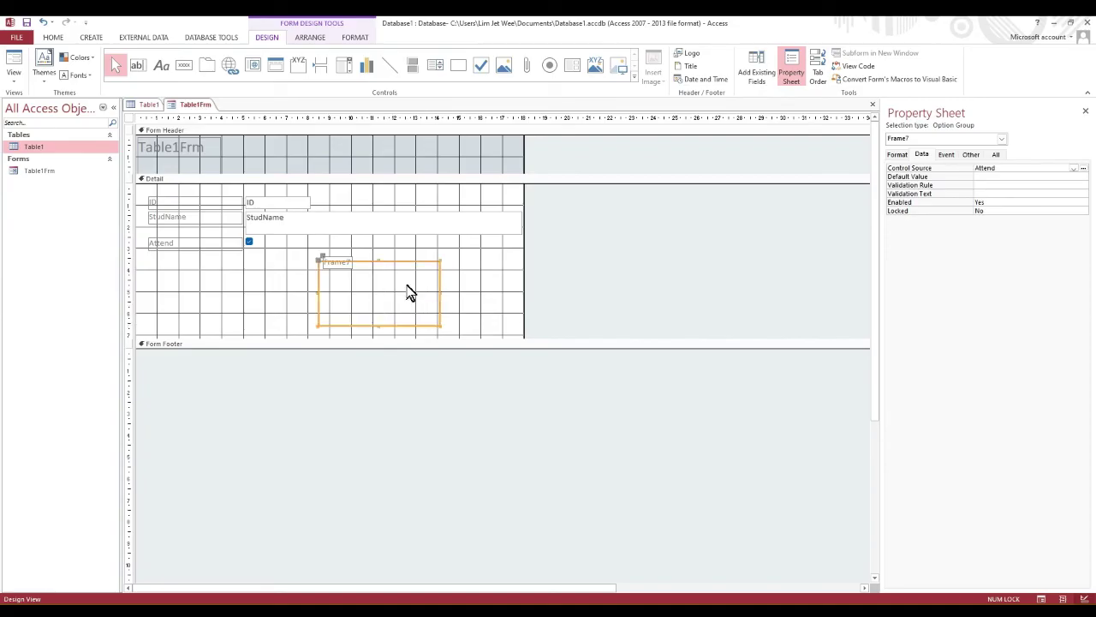
left_click_drag(376, 261, 333, 252)
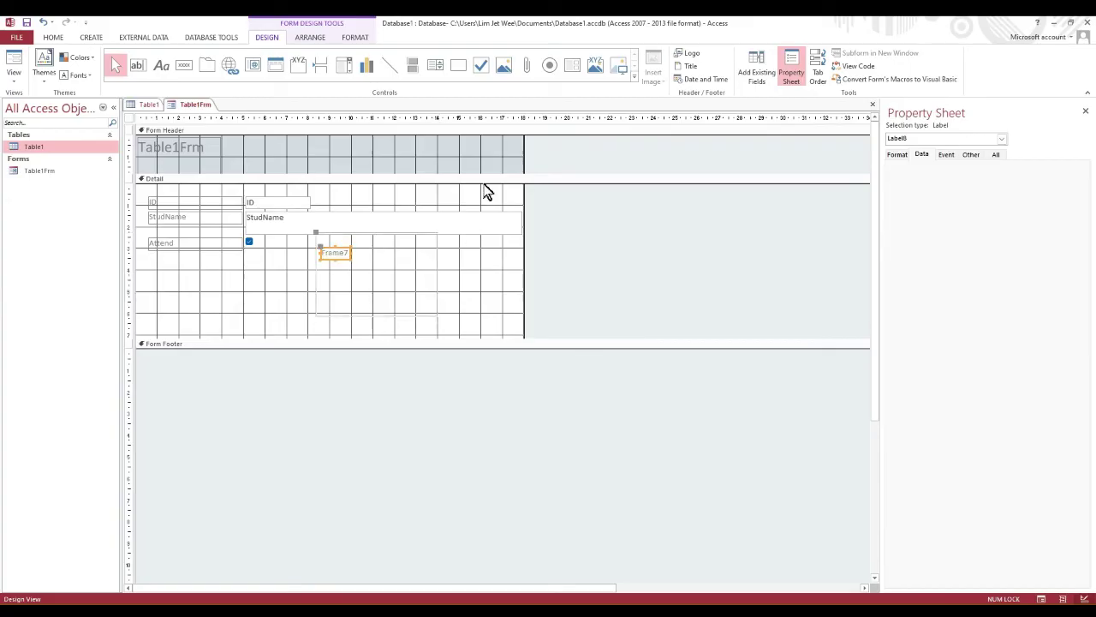
left_click(391, 261)
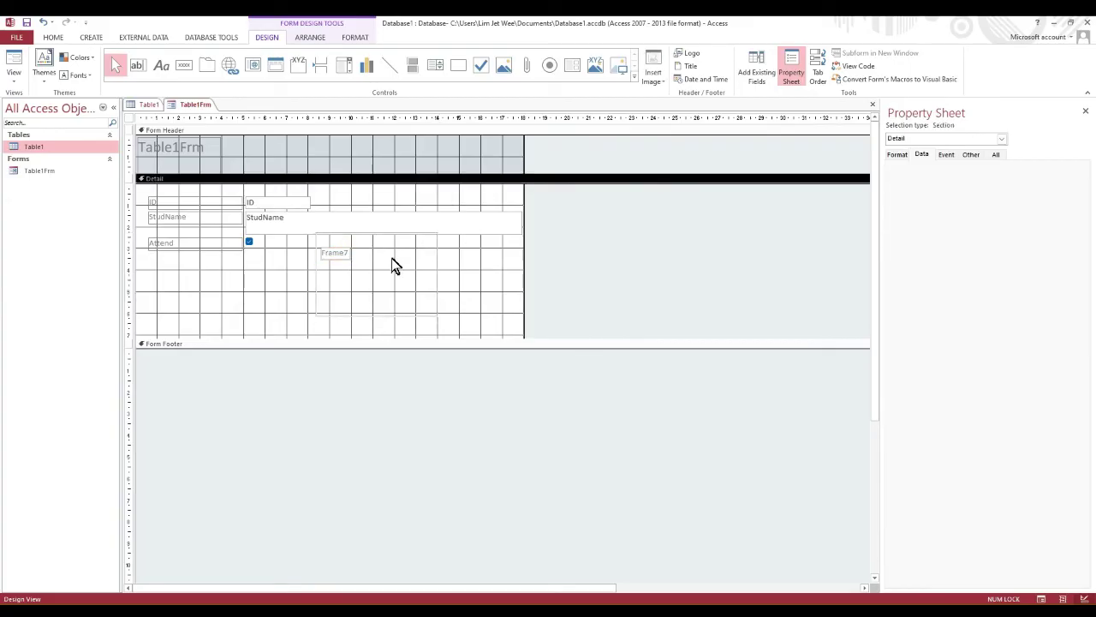
Step: Place two option buttons inside Frame7, one below the other
left_click(551, 68)
left_click(344, 272)
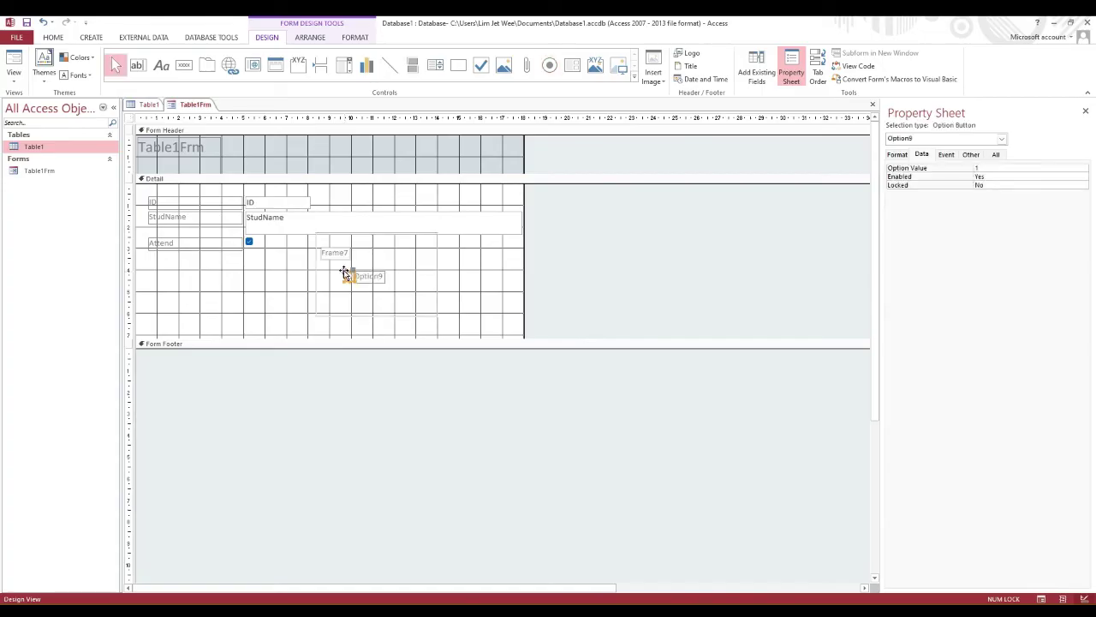
left_click(551, 66)
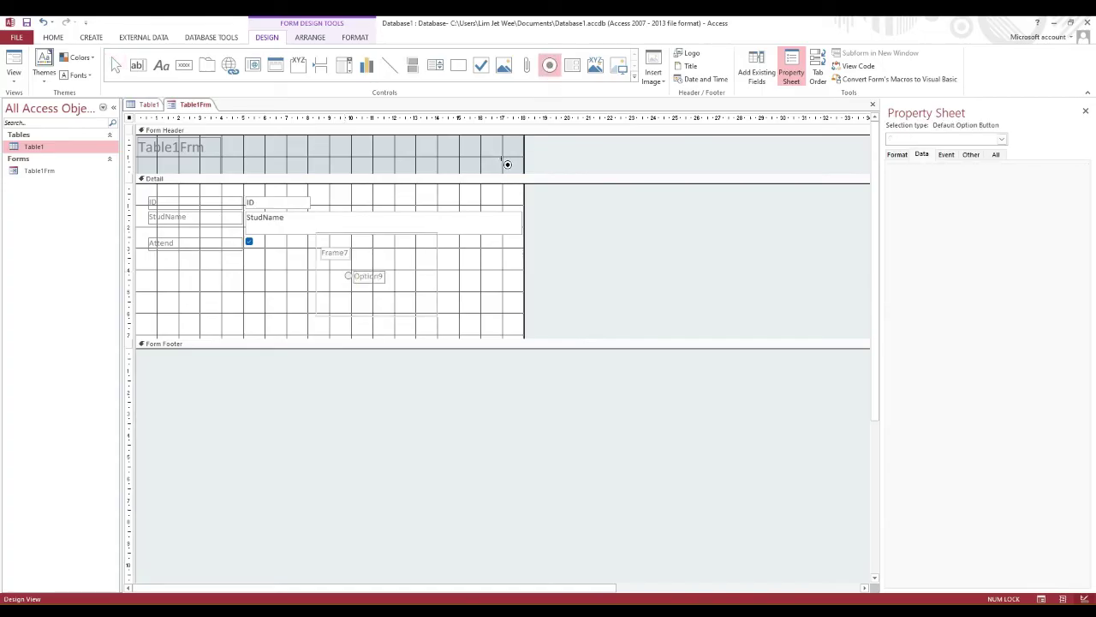
left_click(350, 297)
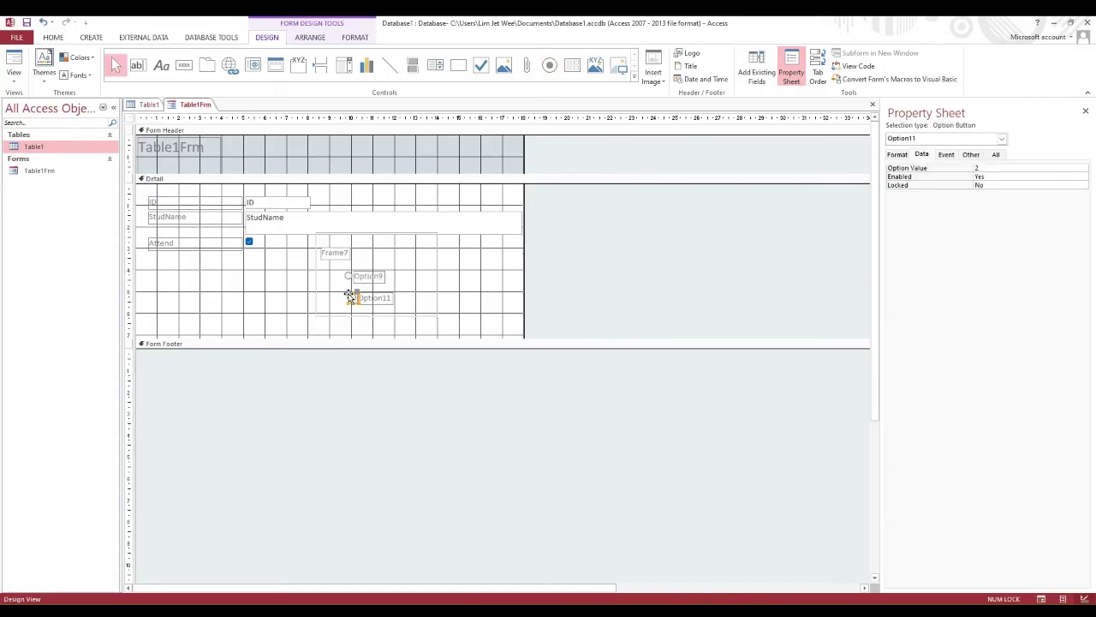
Step: Caption the first option button Yes and the second No
left_click(369, 275)
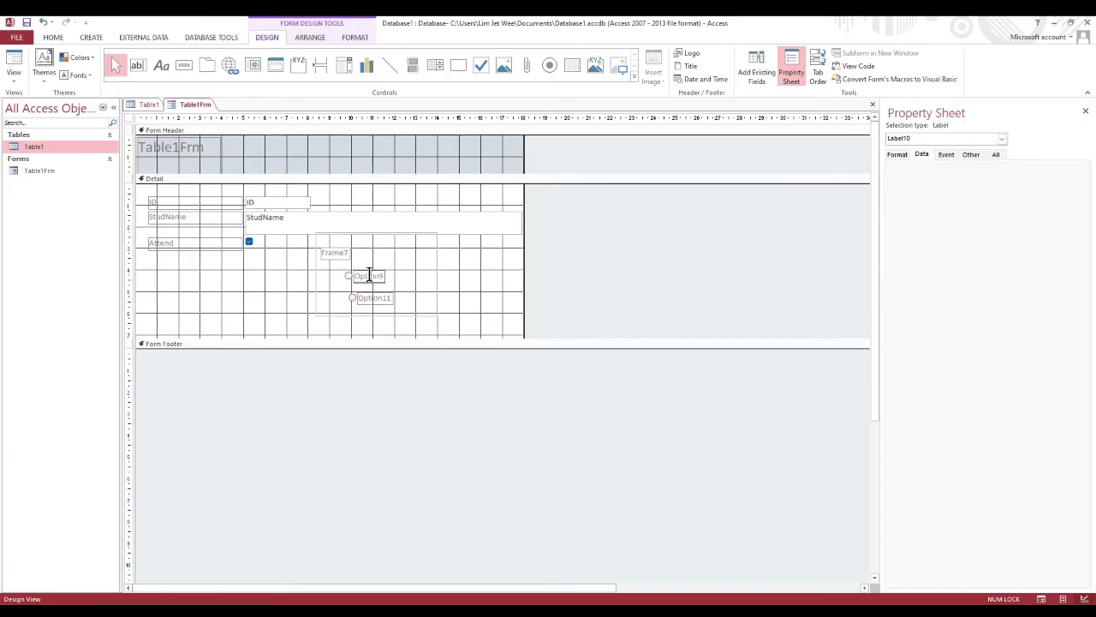
double_click(369, 275)
type("Yes")
left_click(370, 298)
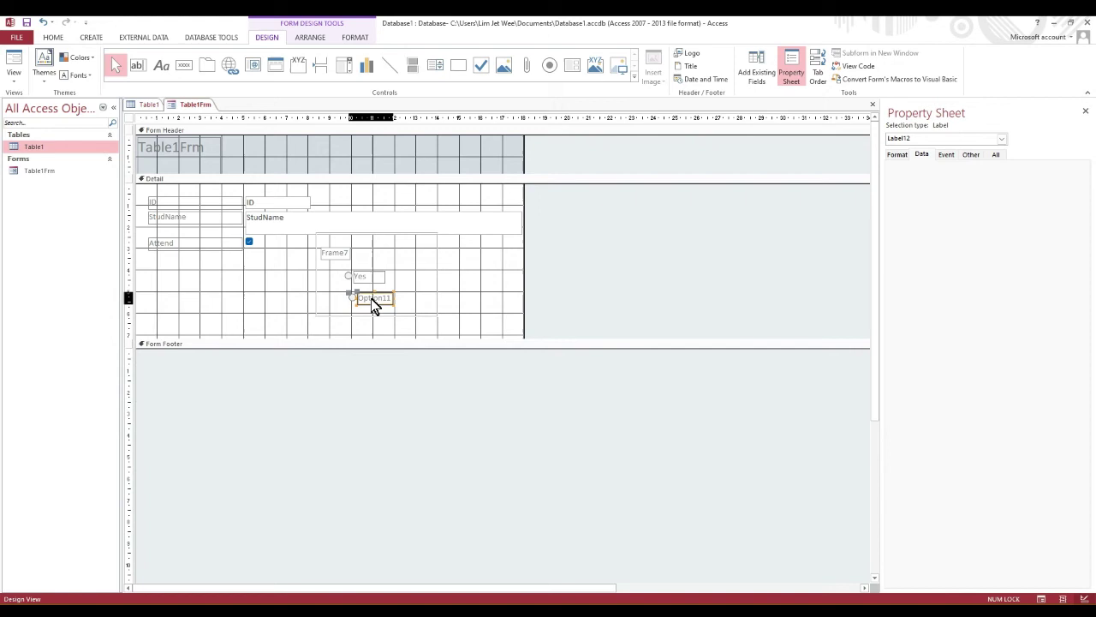
double_click(371, 298)
type("No")
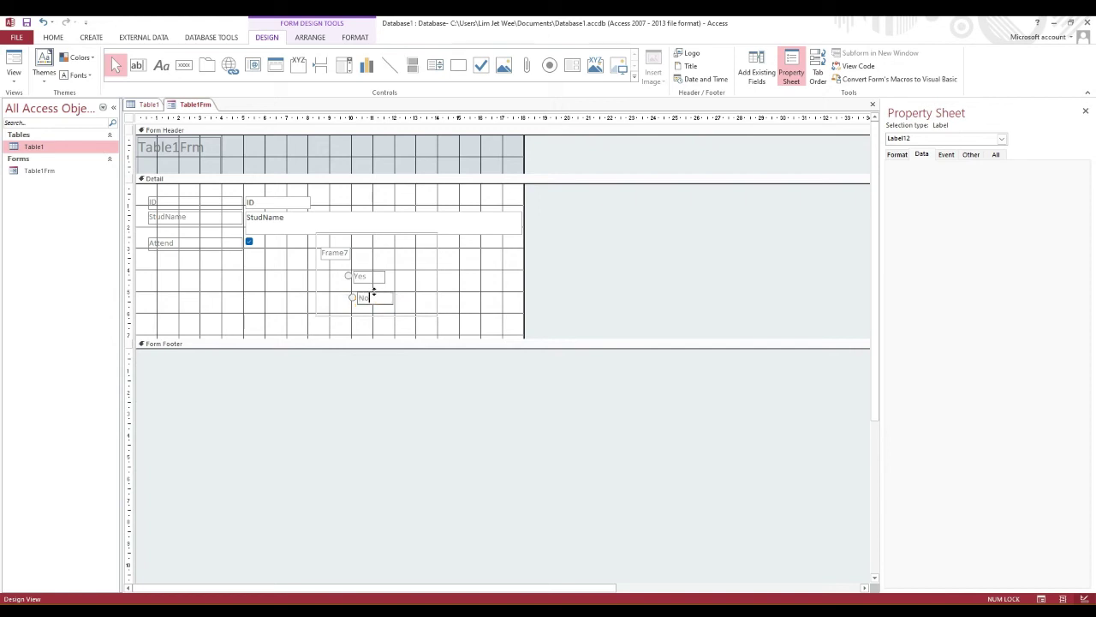
key("Return")
Step: Change the No option button's Option Value from 2 to 0
left_click(351, 296)
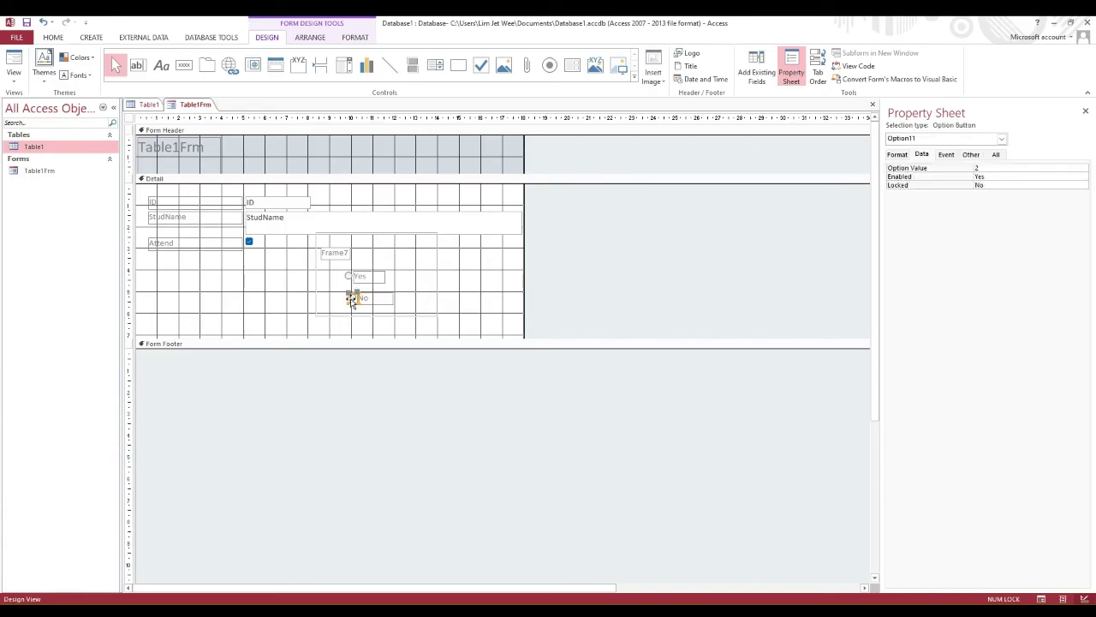
left_click(350, 277)
left_click(985, 169)
key("BackSpace")
type("0")
Step: Change the Yes option button's Option Value from 1 to -1
left_click(347, 276)
left_click(990, 169)
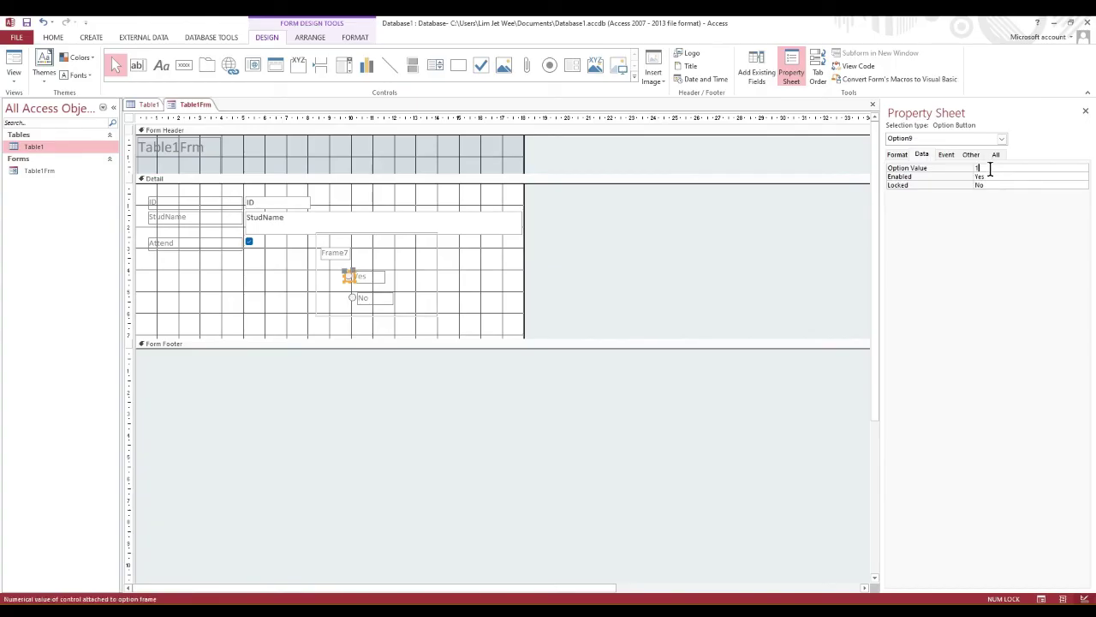
key("BackSpace")
type("-1")
Step: Switch Table1Frm to Form View and move to the second record
left_click(484, 288)
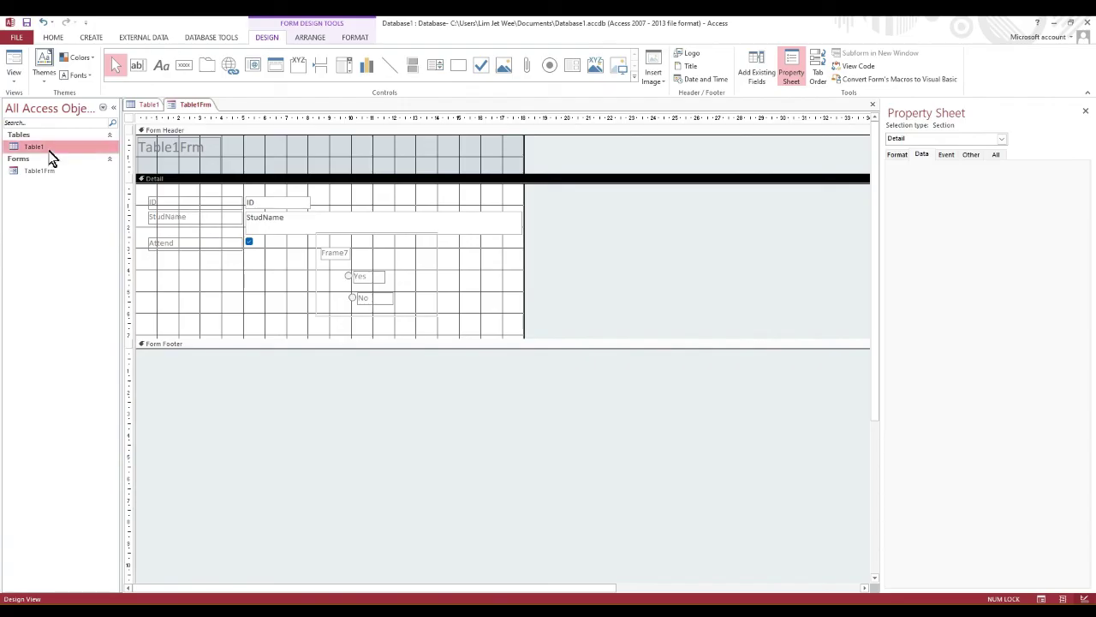
left_click(13, 57)
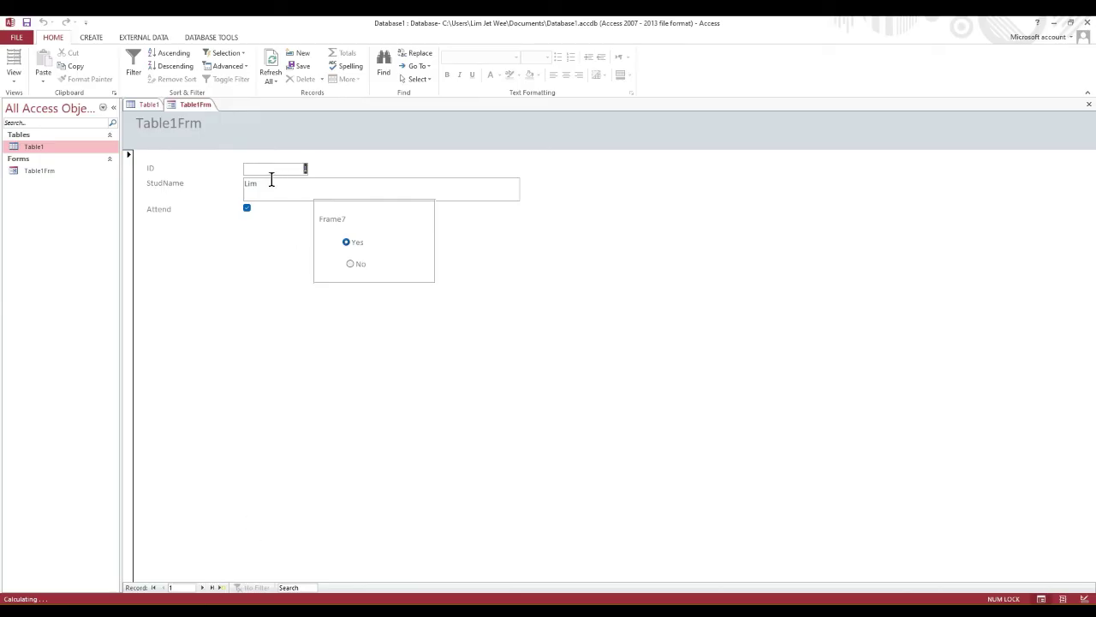
left_click(202, 587)
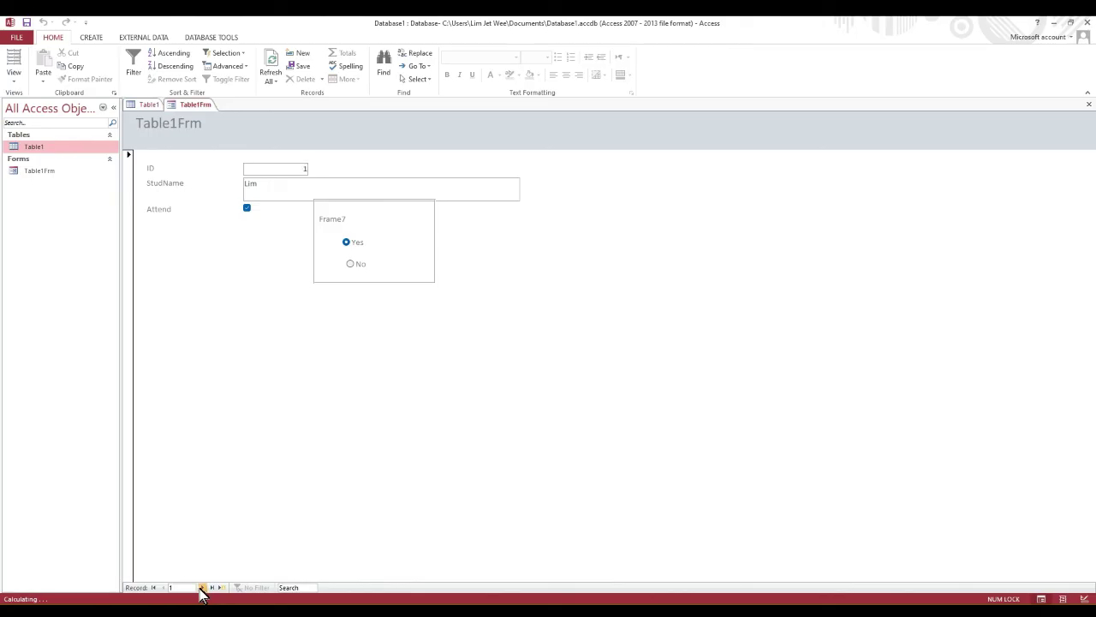